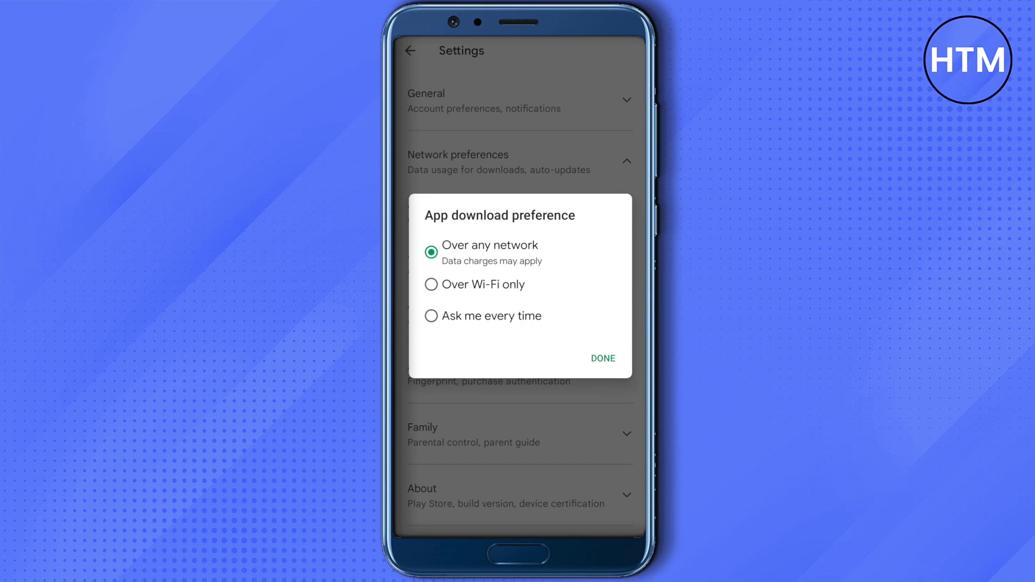
- Confirm the Play Store app download preference as Over any network
left_click(602, 359)
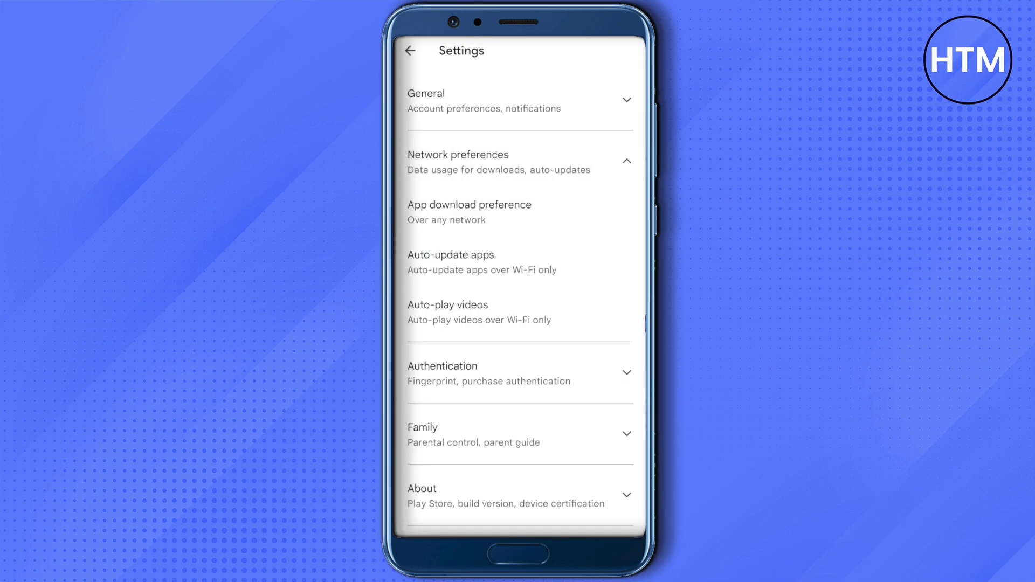
scroll(517, 292, "down", 1)
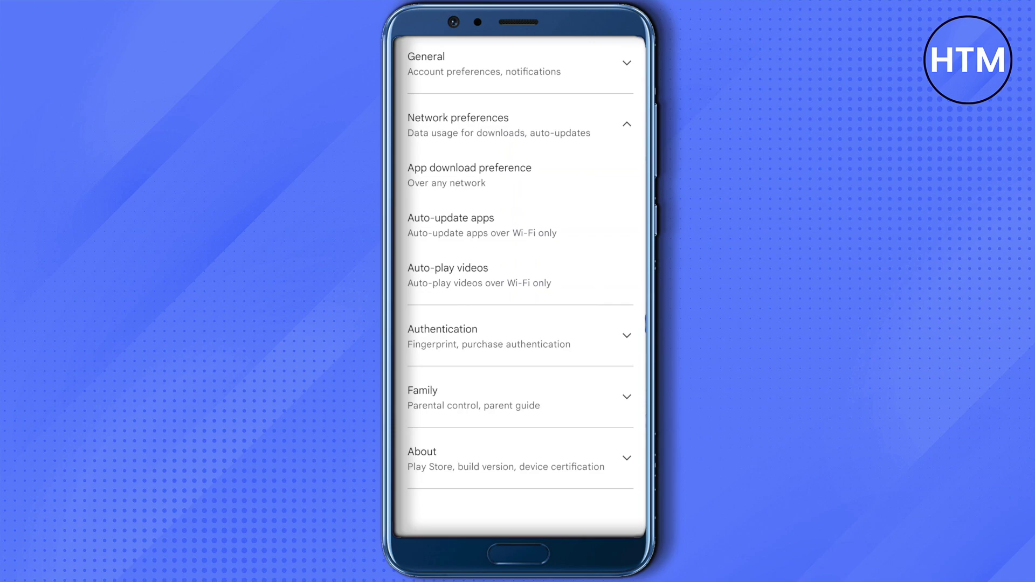
scroll(519, 283, "up", 1)
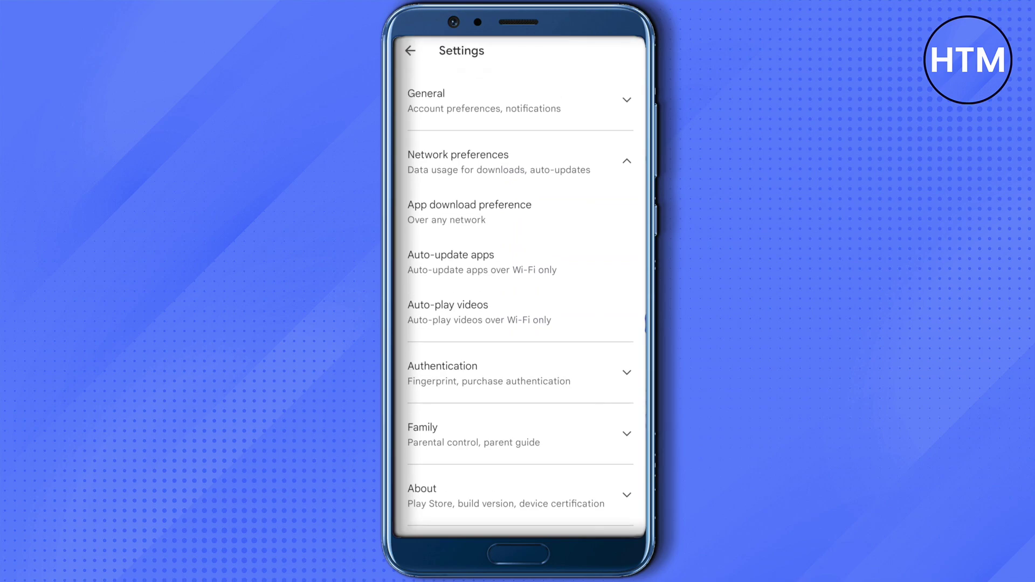